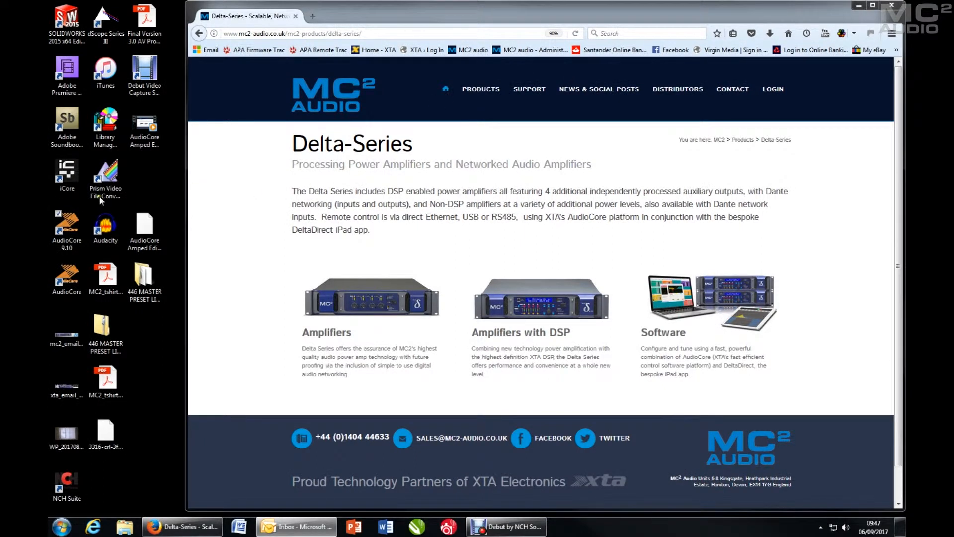
- Launch AudioCore 9.10, go online and build a new system from the connected units
double_click(68, 223)
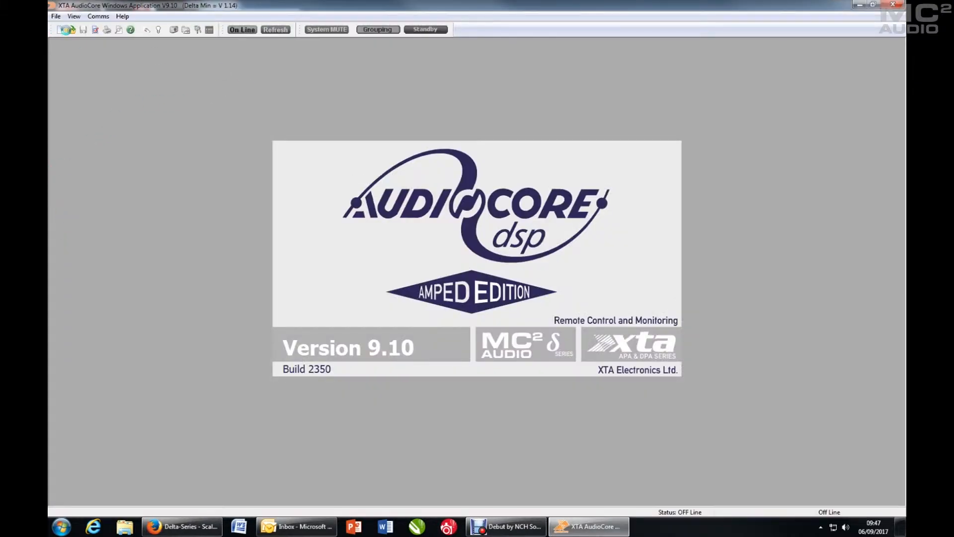
left_click(243, 29)
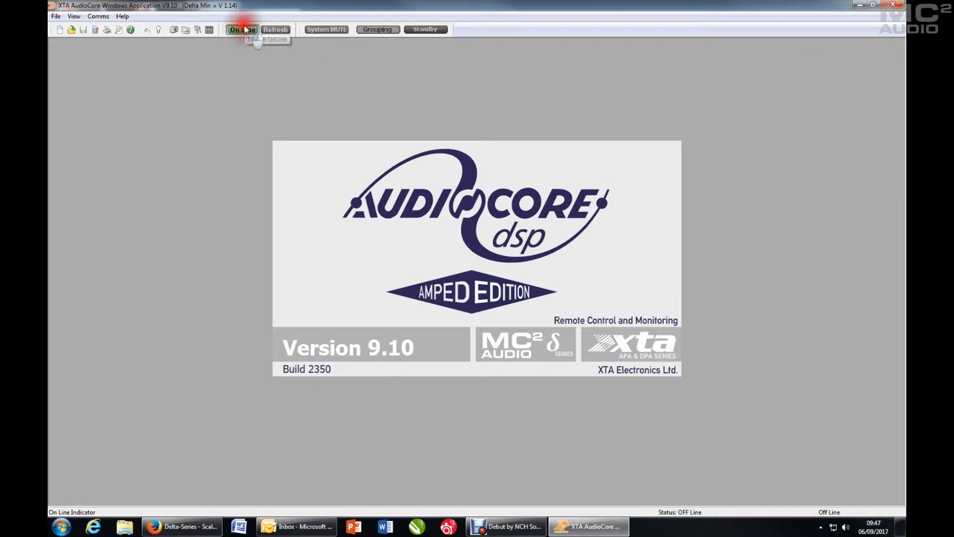
left_click(442, 190)
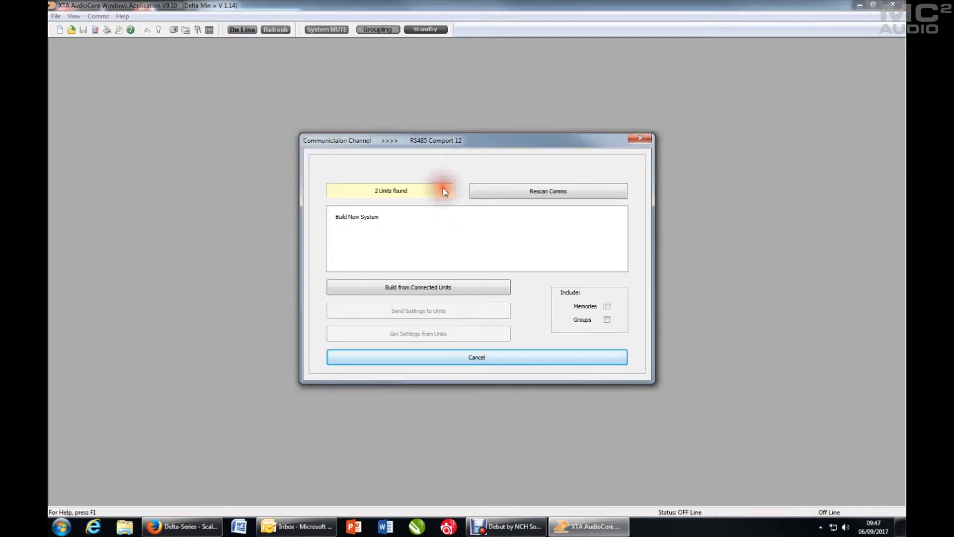
left_click(420, 287)
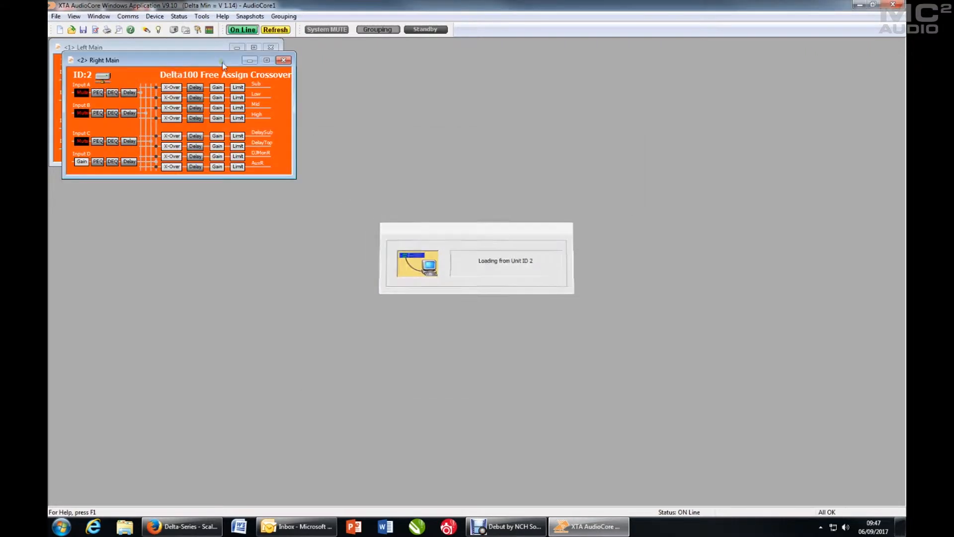
- Place the Right Main device window directly below Left Main and make Left Main the active device
left_click_drag(204, 54, 196, 179)
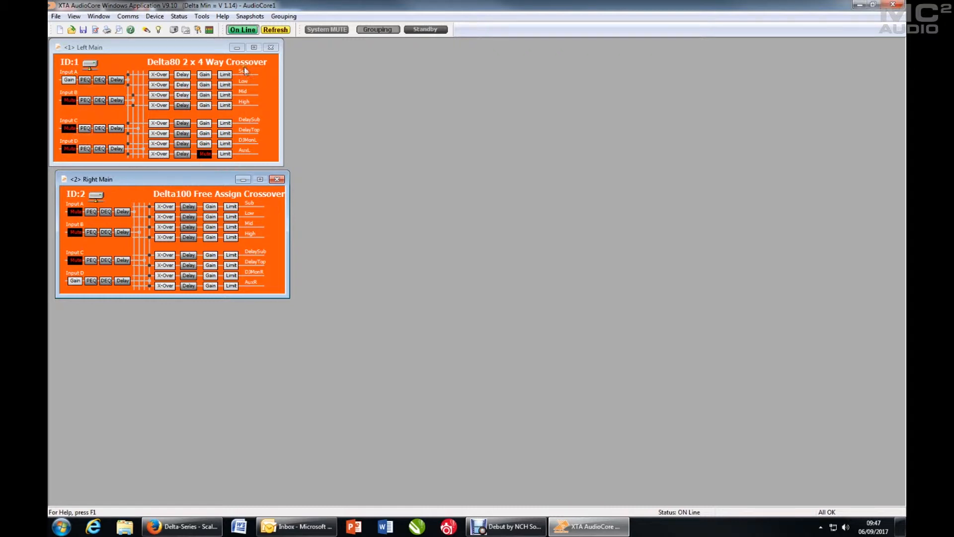
left_click(267, 87)
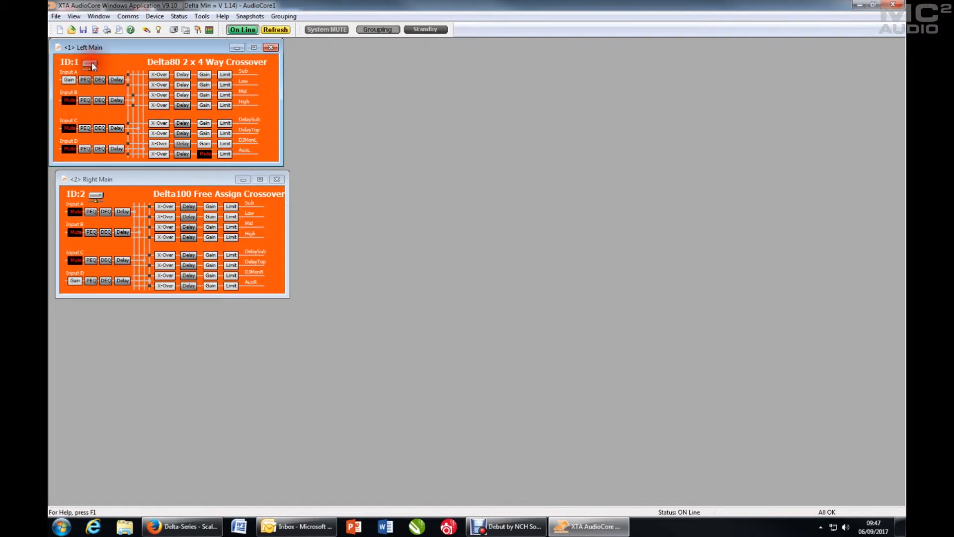
left_click(101, 198)
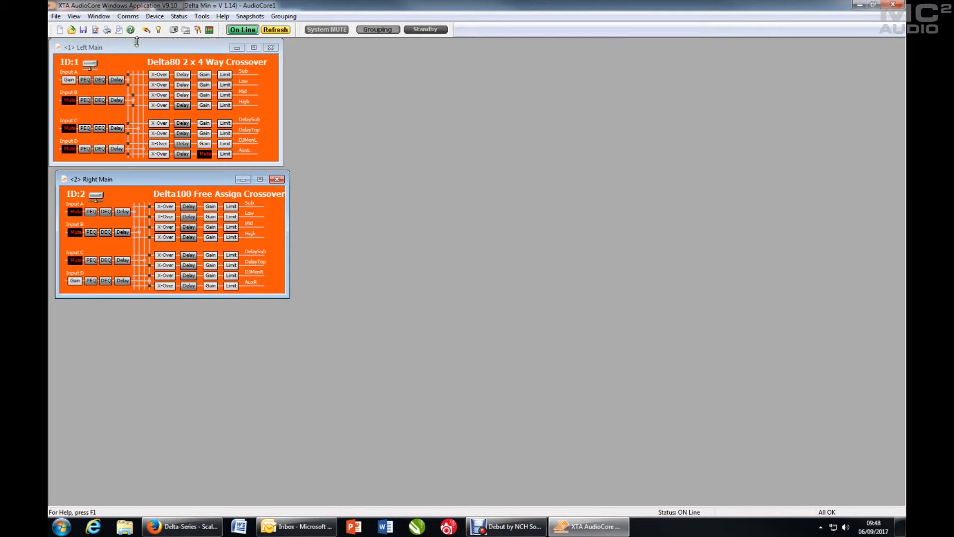
left_click(135, 47)
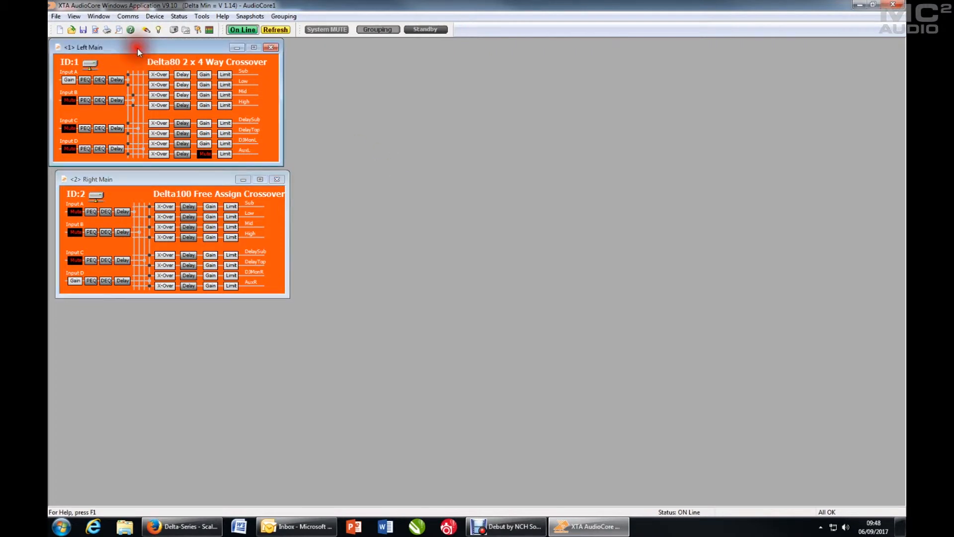
- Open the Left Main device for modification on its Format settings and move the dialog nearer the device windows
left_click(148, 17)
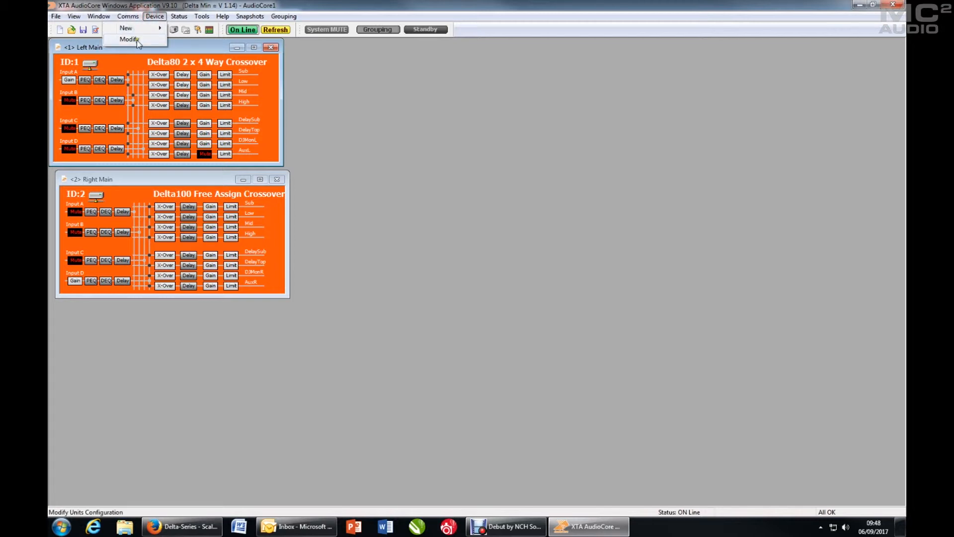
right_click(127, 64)
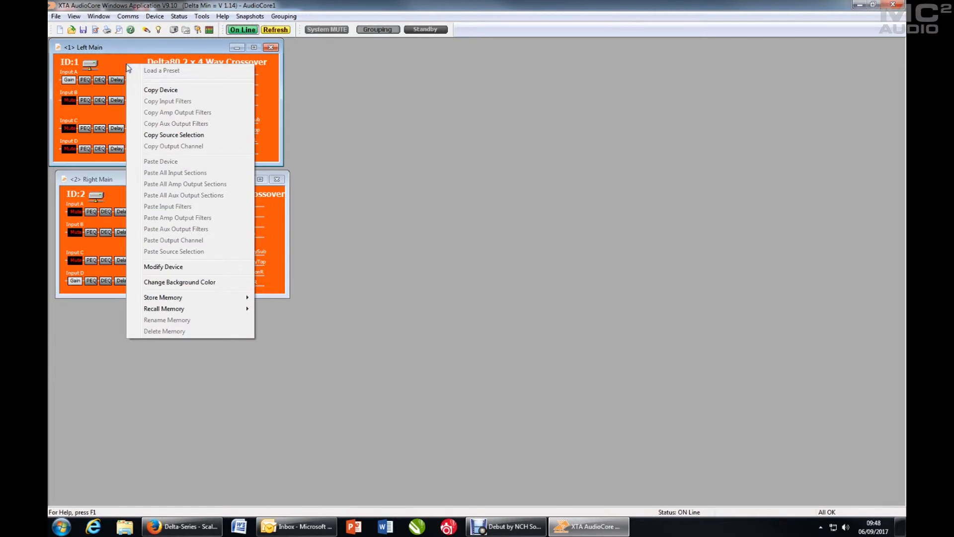
left_click(189, 267)
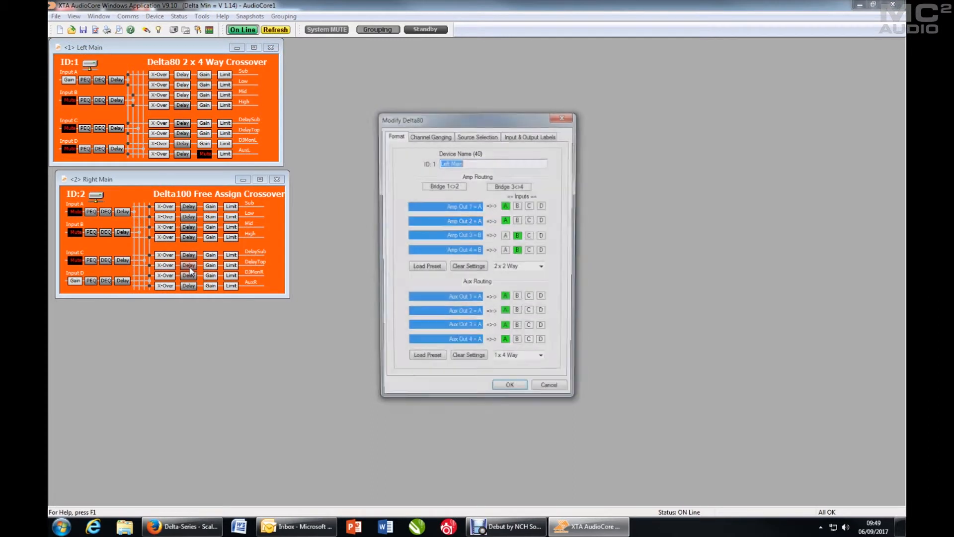
left_click_drag(486, 124, 458, 136)
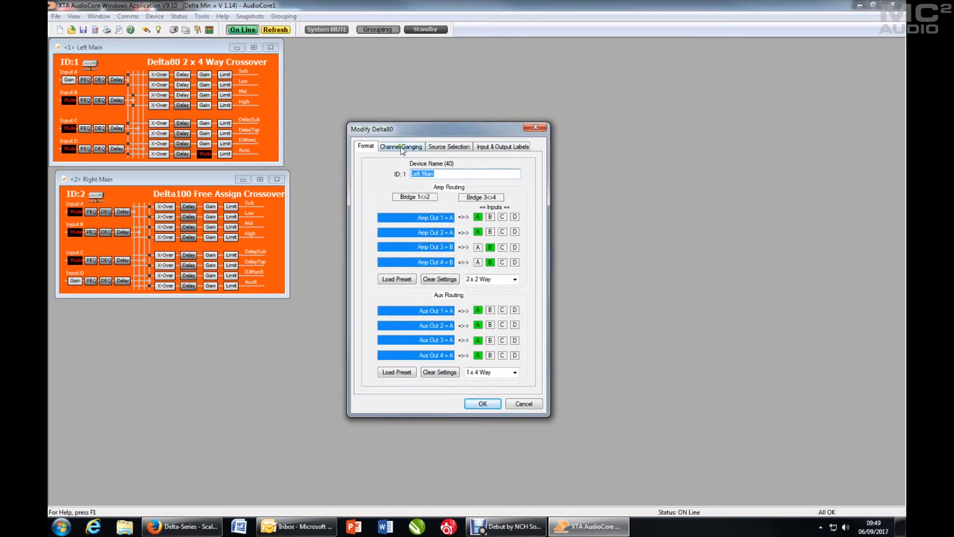
left_click(367, 149)
left_click(145, 78)
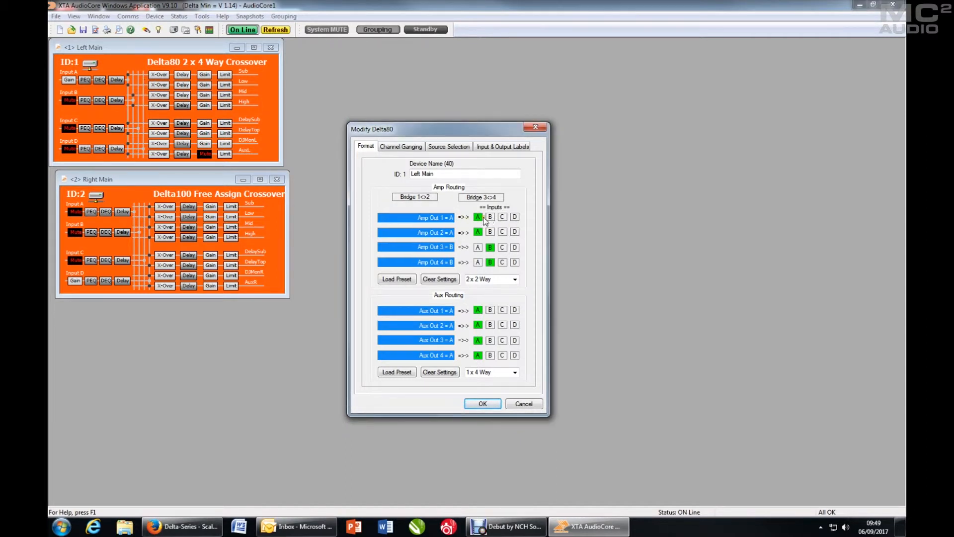
- Try routing inputs B and C to Amp Out 1
left_click(490, 217)
left_click(502, 217)
left_click(503, 218)
- Set Left Main's amp routing format to Matrix Routing and apply it without resetting any parameters
left_click(515, 280)
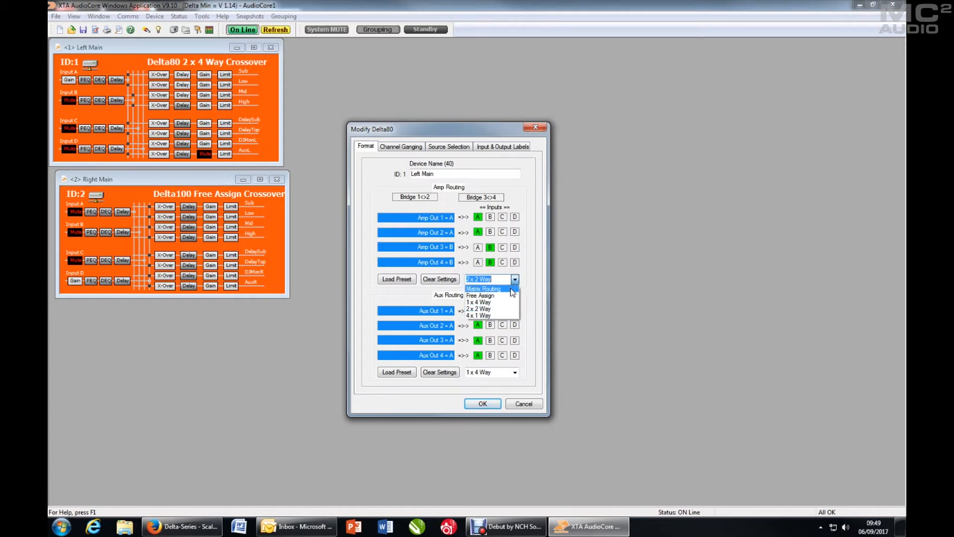
left_click(511, 290)
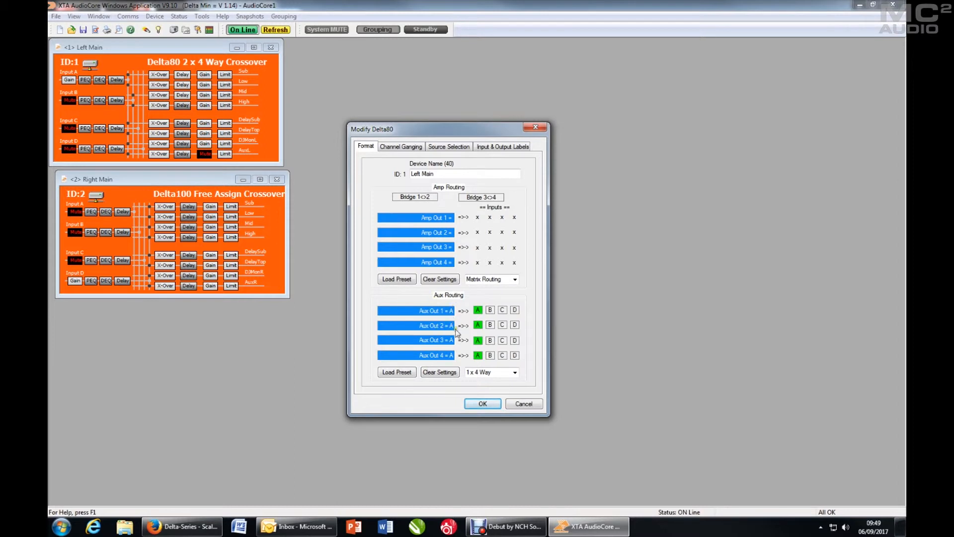
left_click(490, 403)
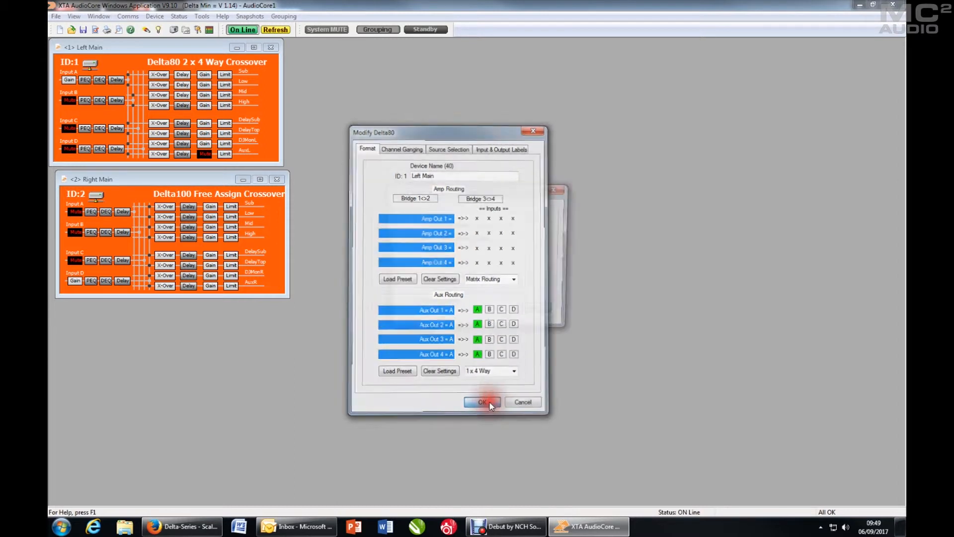
left_click(537, 312)
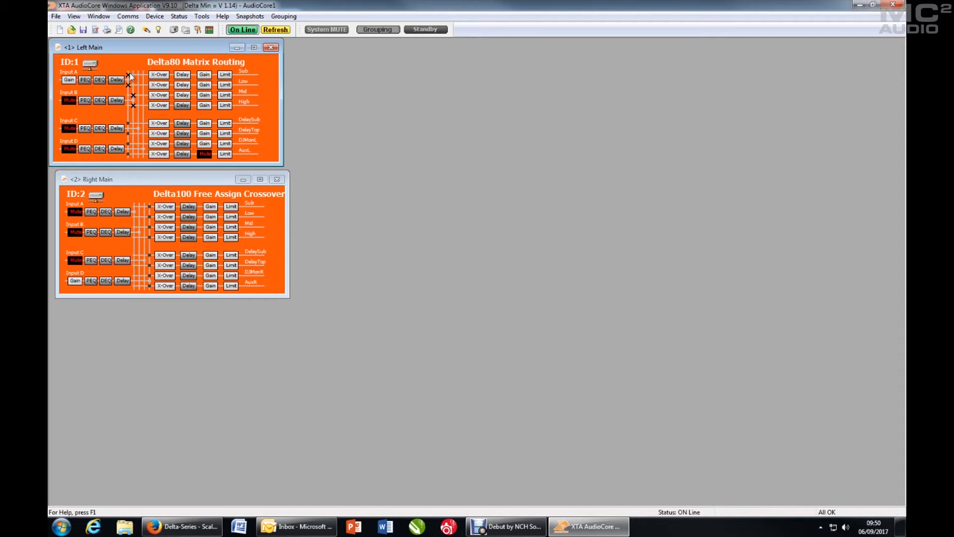
- Open the crossover settings of Left Main's Sub output and view the device's matrix page
left_click(155, 75)
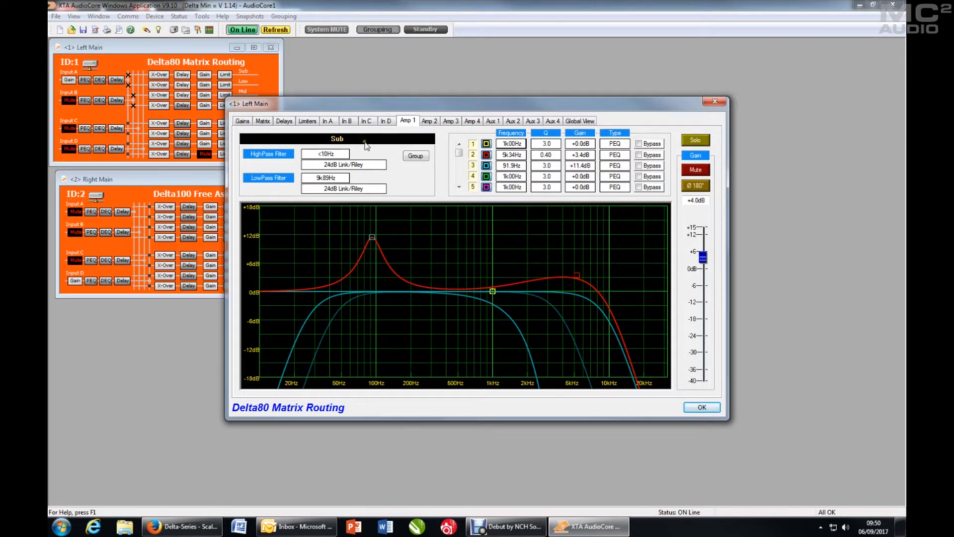
left_click(264, 121)
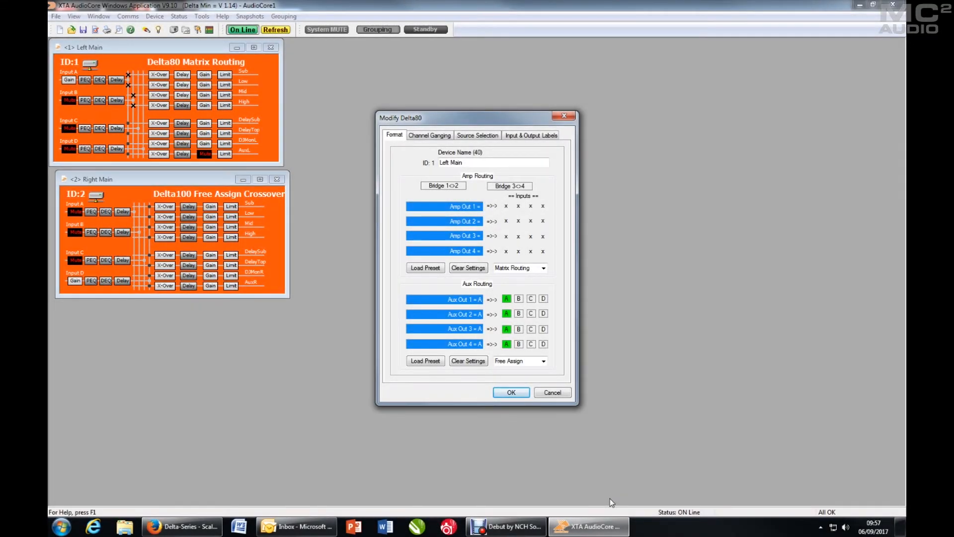
- Bridge Left Main's amp outputs 1 and 2 and outputs 3 and 4, keeping all parameters without a reset
left_click(438, 187)
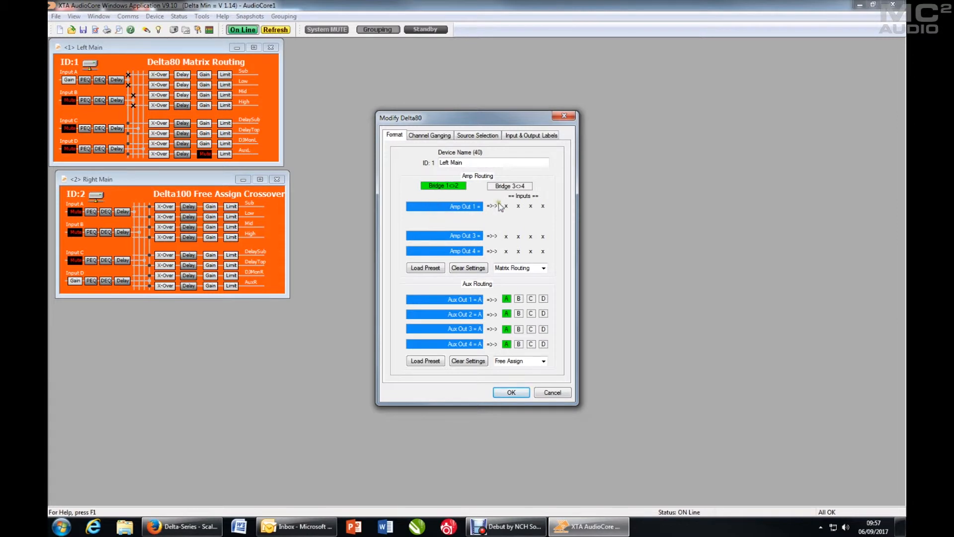
left_click(526, 188)
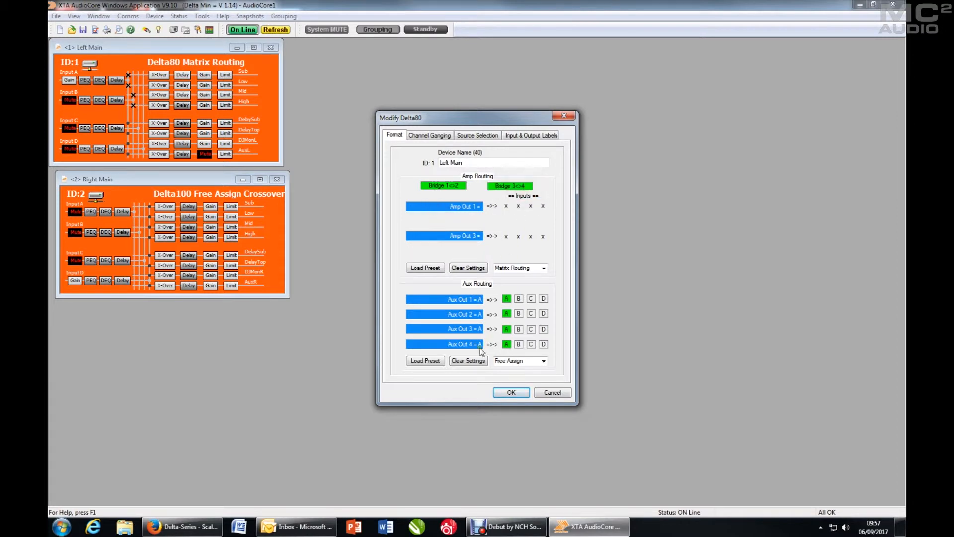
left_click(512, 392)
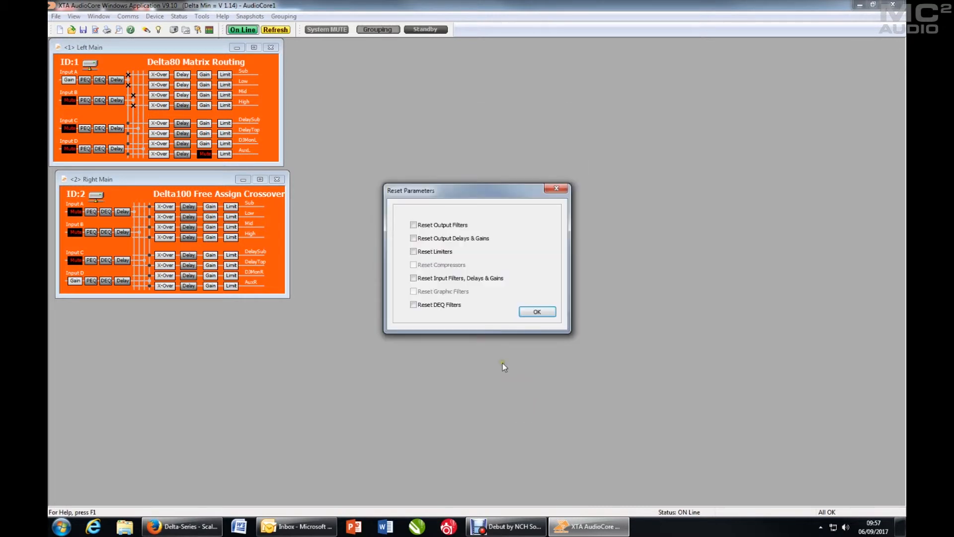
left_click(537, 311)
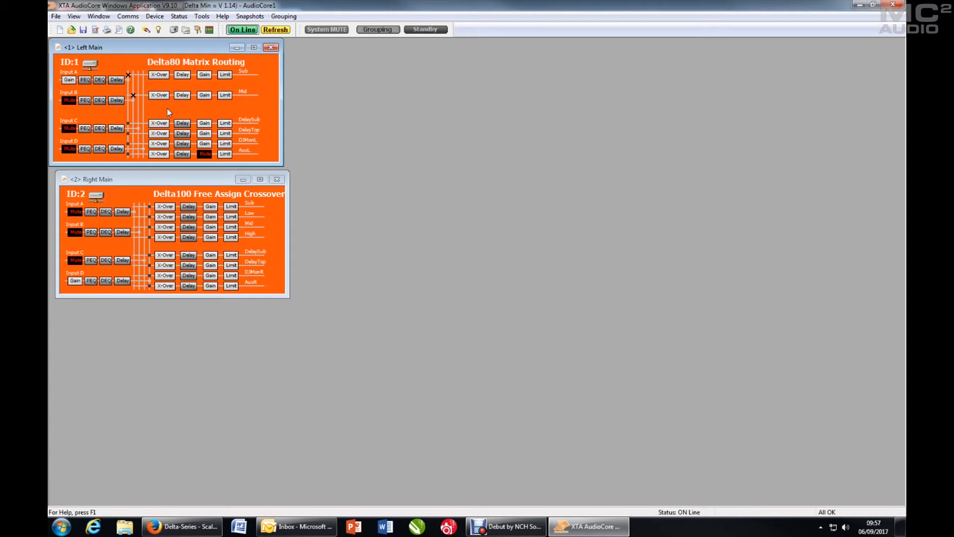
- Examine the filter settings of Left Main's bridged amp outputs, Amp 1 and Amp 3, and of its auxiliary outputs
left_click(164, 96)
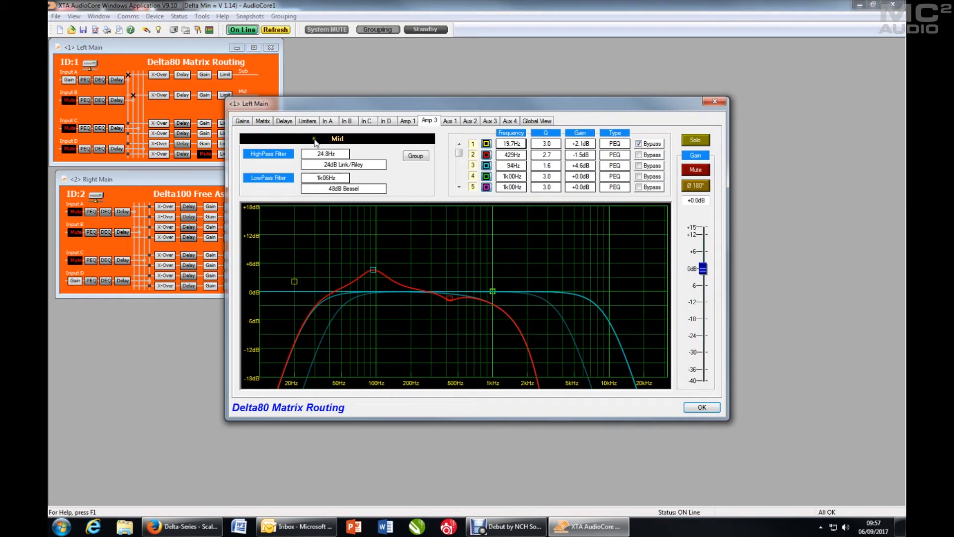
left_click(406, 120)
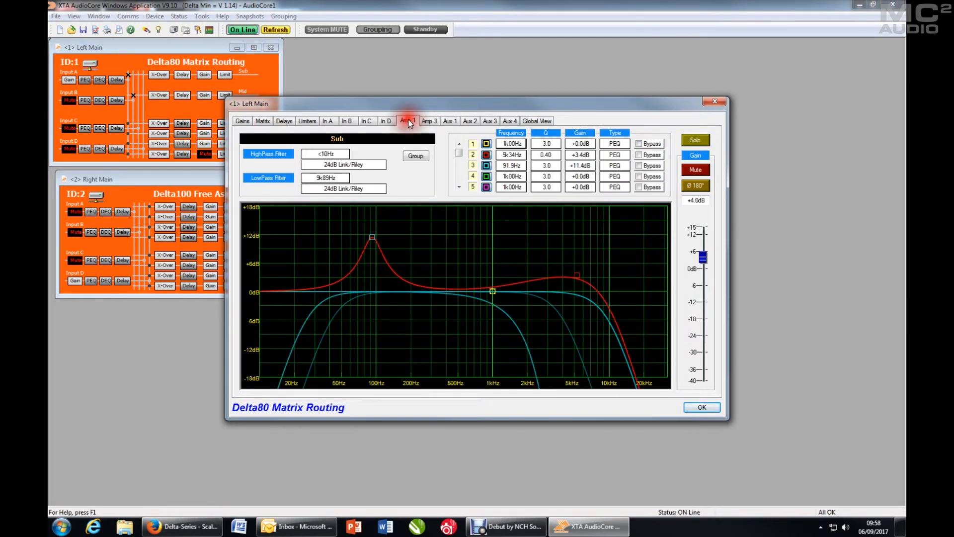
left_click(434, 123)
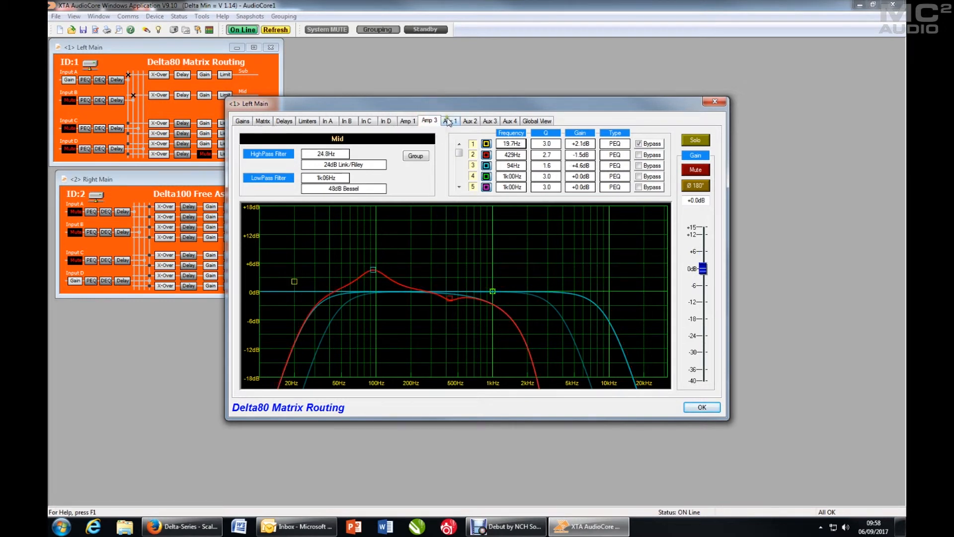
left_click(449, 122)
left_click(470, 123)
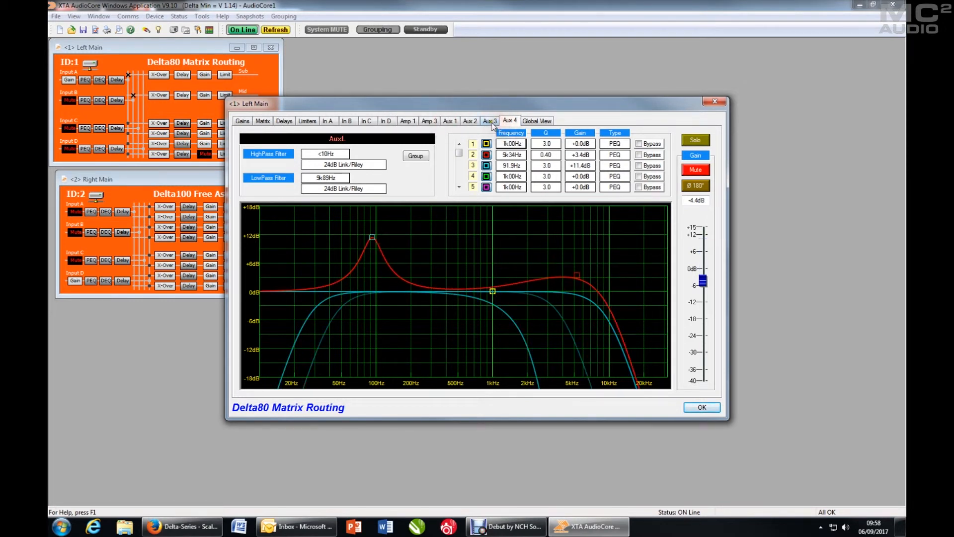
left_click(407, 121)
left_click(428, 122)
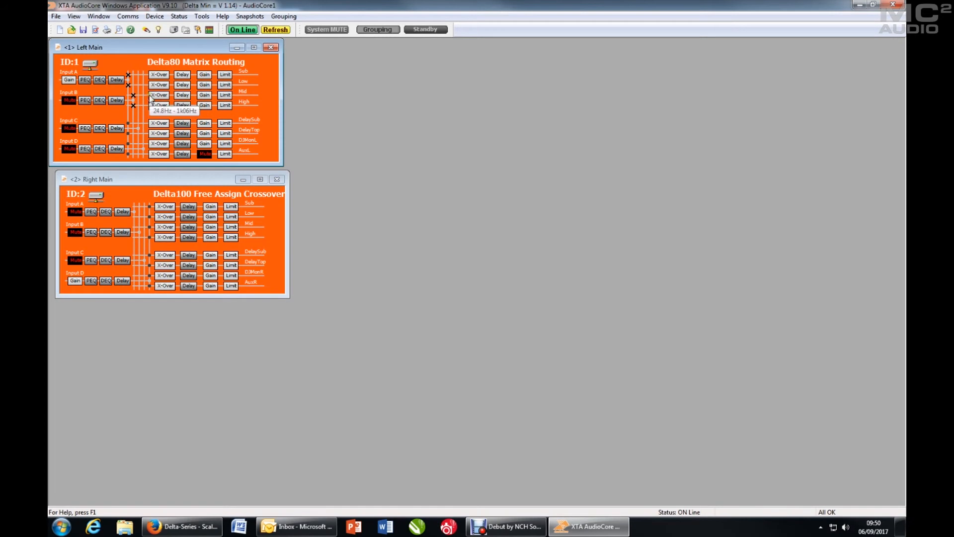
- Open the Left Main device for modification and show its input source selection matrix
right_click(122, 62)
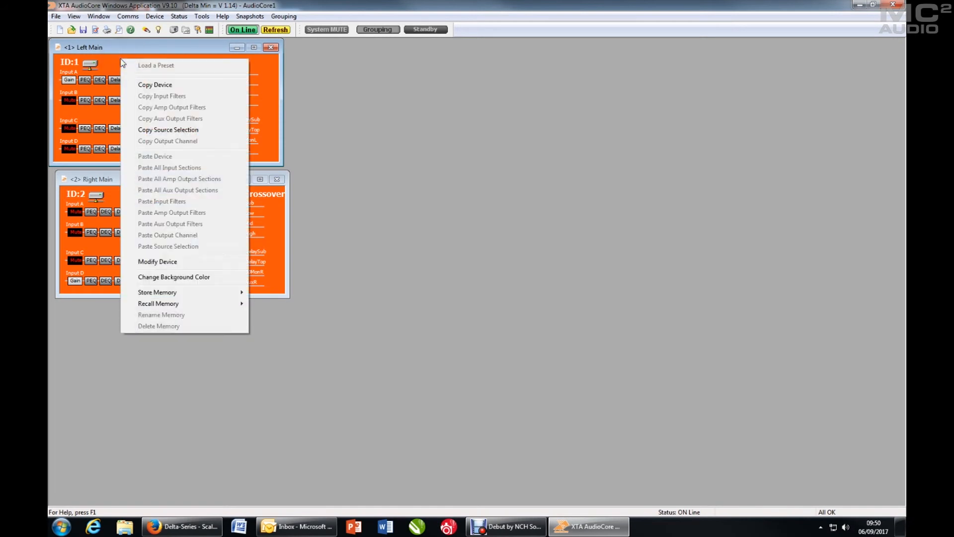
left_click(157, 261)
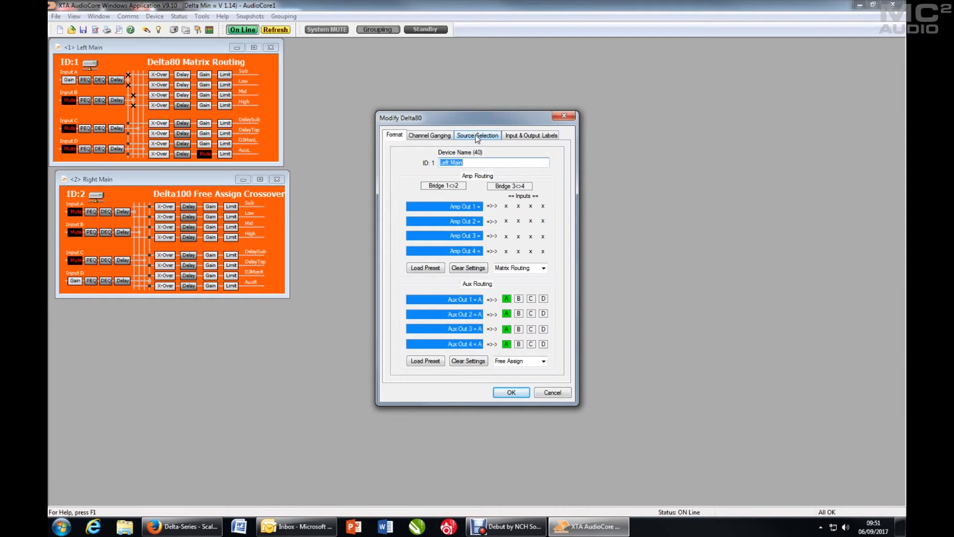
left_click(478, 136)
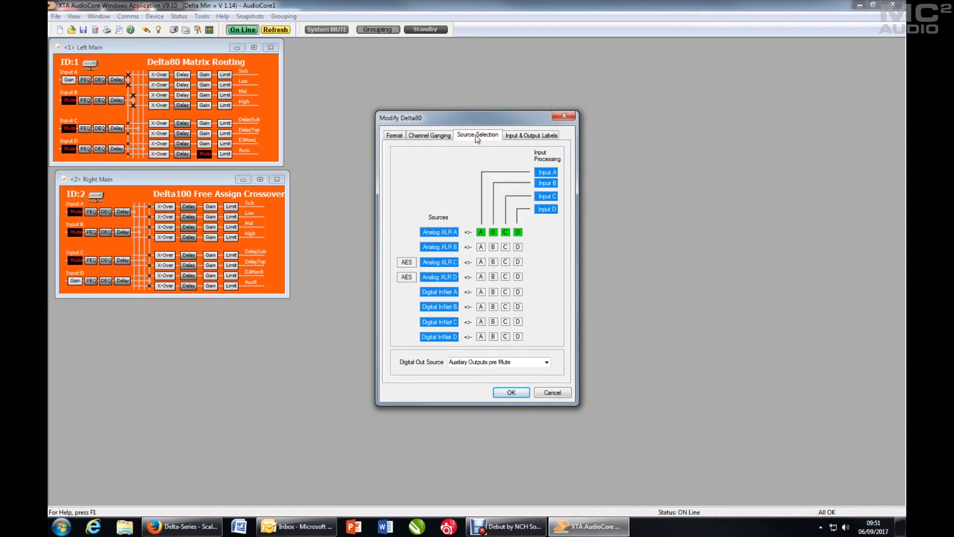
left_click(58, 81)
left_click(58, 98)
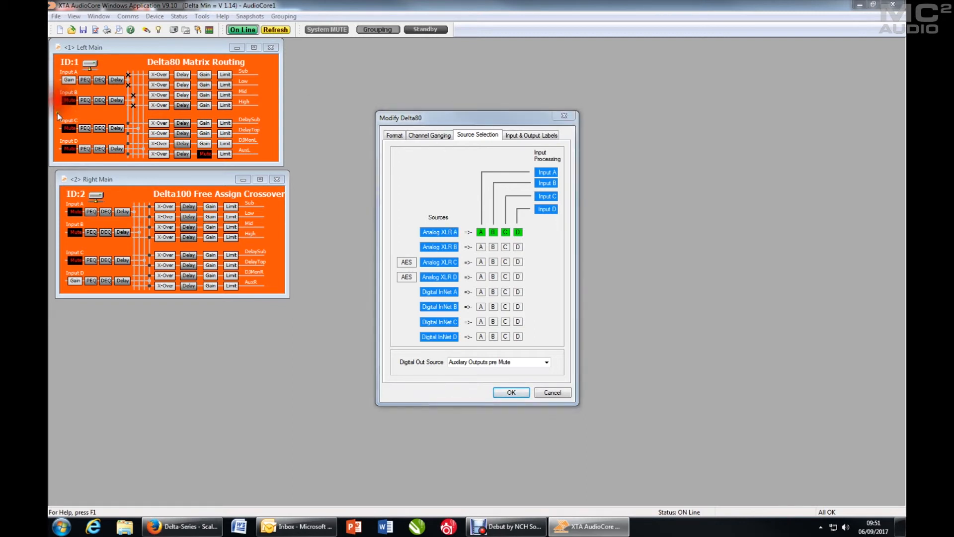
left_click(56, 127)
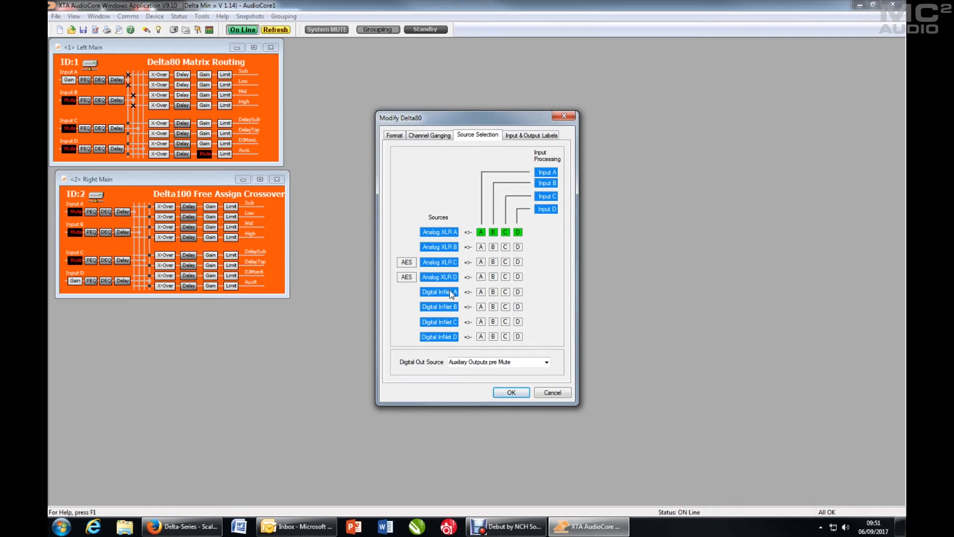
- Try the AES option for XLR C and switch it back to analog
left_click(408, 262)
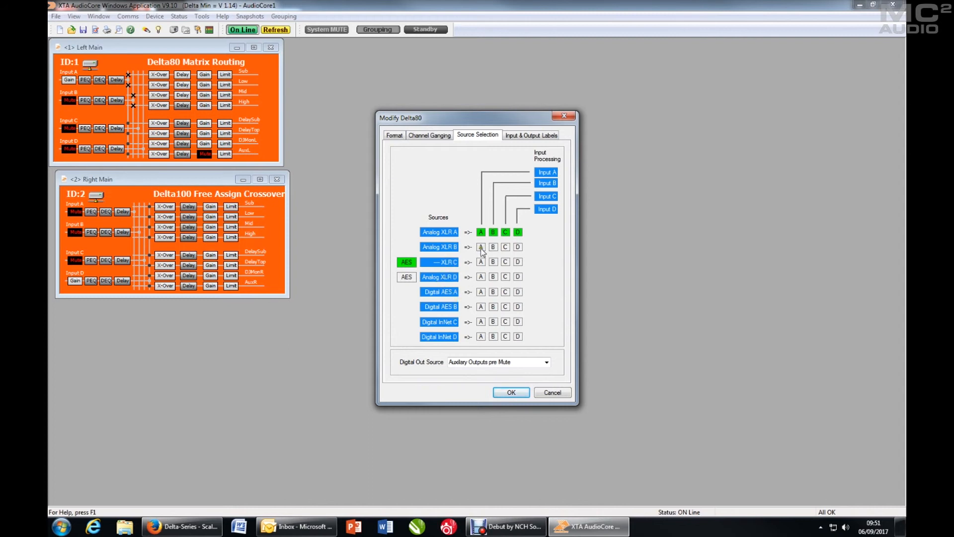
left_click(407, 262)
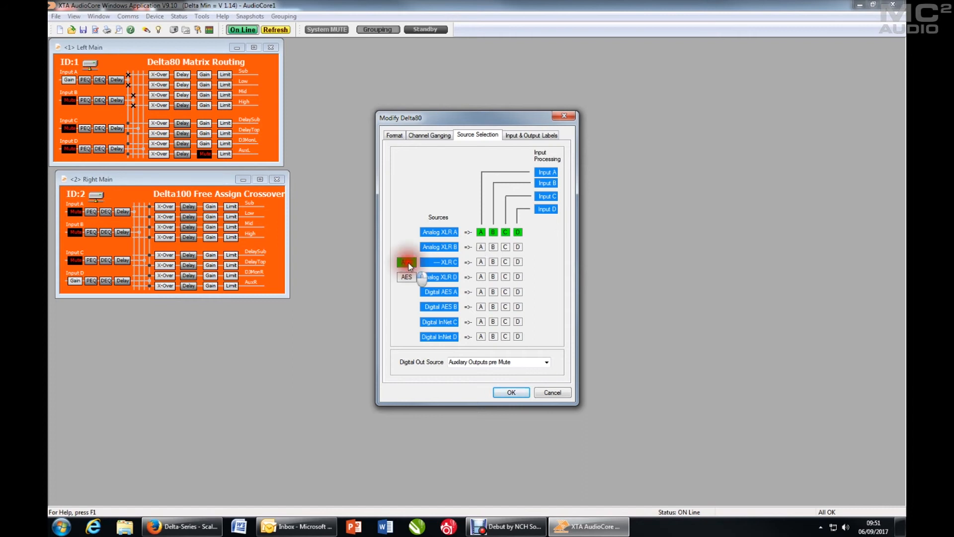
- Assign Analog XLR B to Input B, Analog XLR C to Input C and Analog XLR D to Input D
left_click(493, 247)
left_click(506, 262)
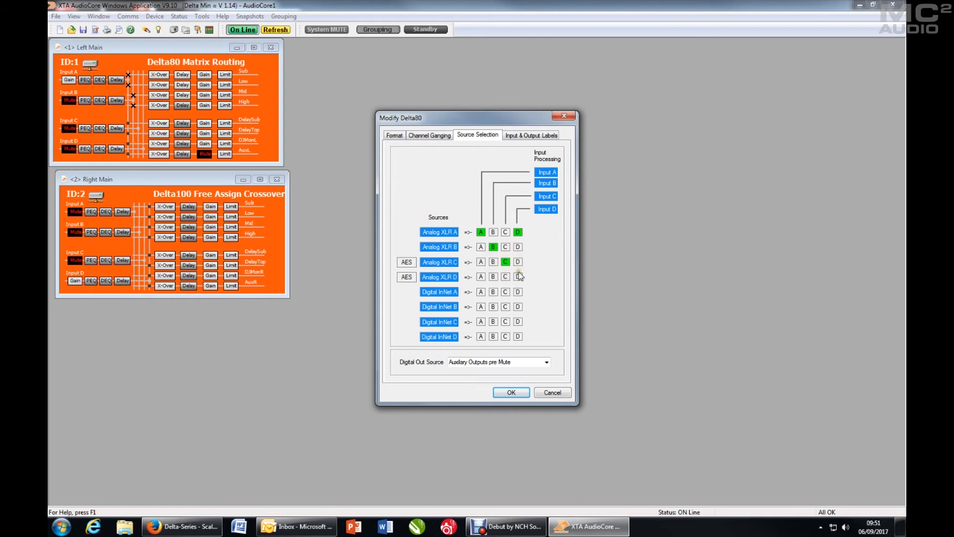
left_click(519, 277)
- Switch XLR C to AES and feed Digital AES A to Input C and Digital AES B to Input D
left_click(411, 263)
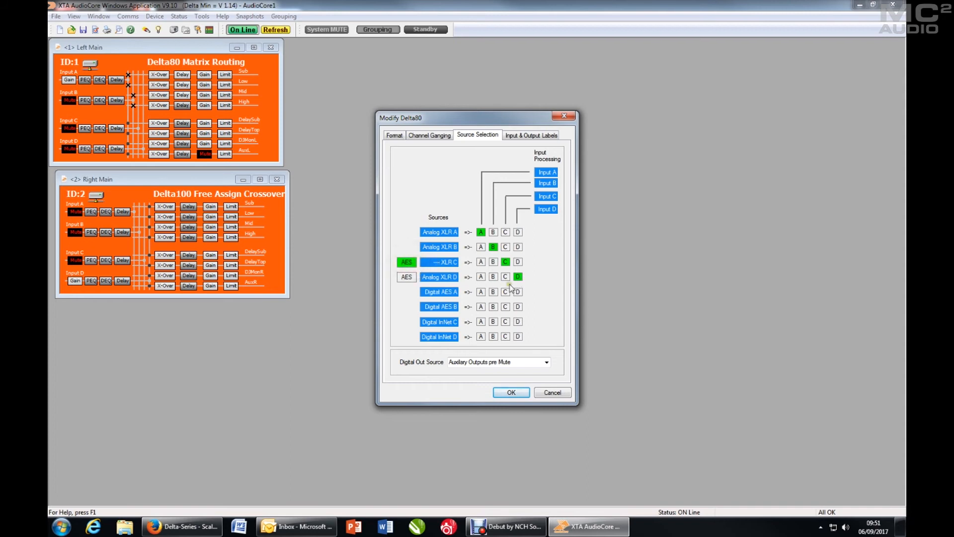
left_click(506, 288)
left_click(517, 307)
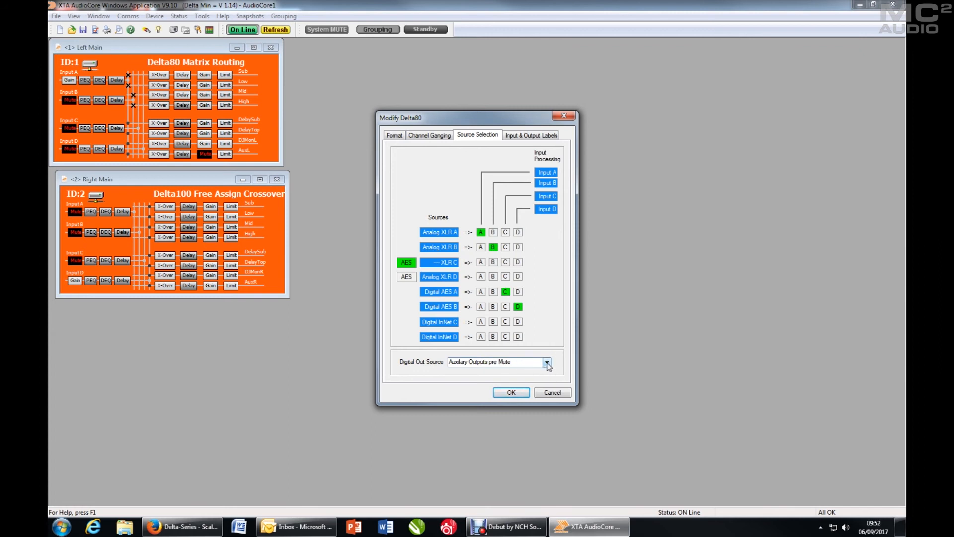
- Open the available choices for the Digital Out Source
left_click(547, 363)
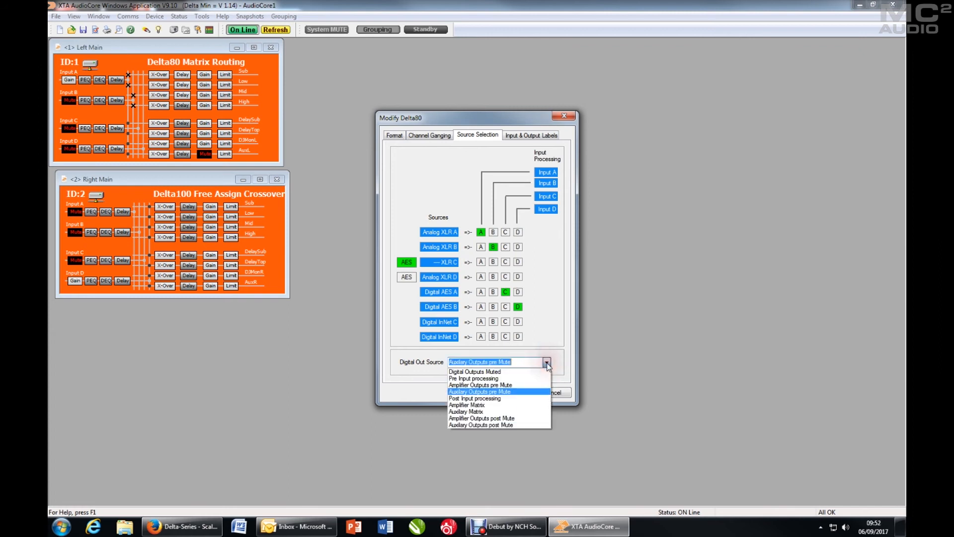